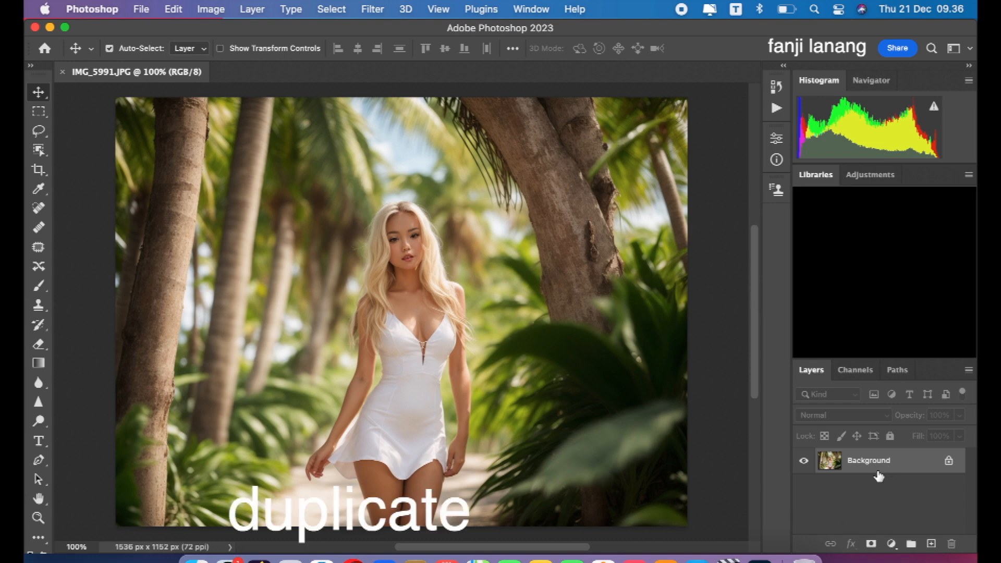
Step: Duplicate the Background layer and open the copy in the Camera Raw Filter
{"action": "left_click_drag", "start_coordinate": [880, 471], "coordinate": [931, 536]}
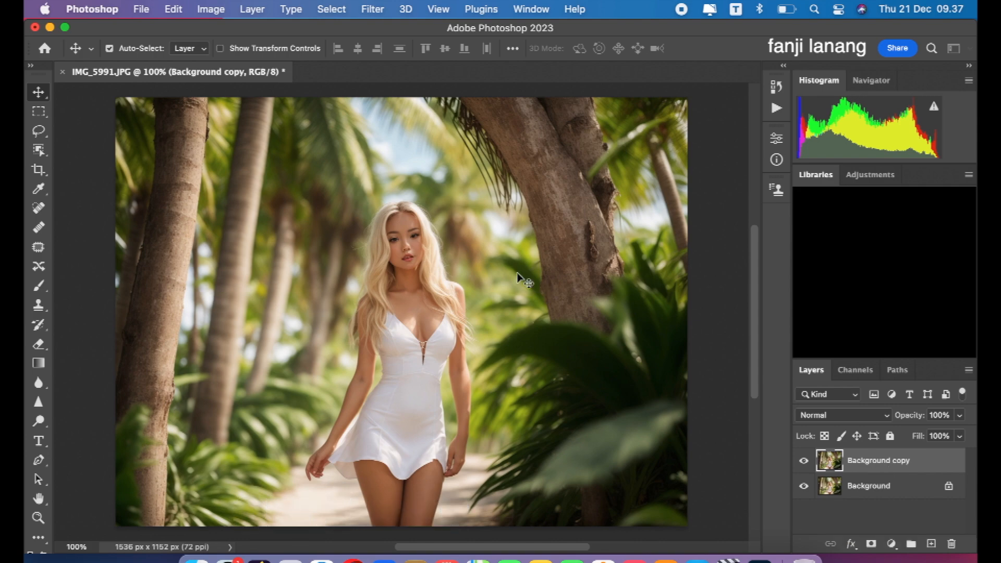
{"action": "left_click", "coordinate": [372, 15]}
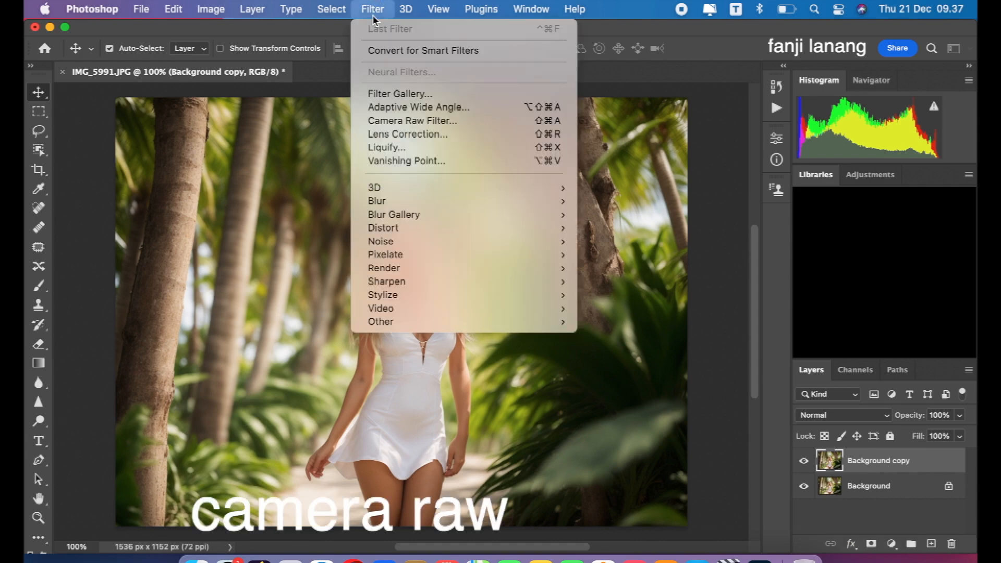
{"action": "left_click", "coordinate": [402, 126]}
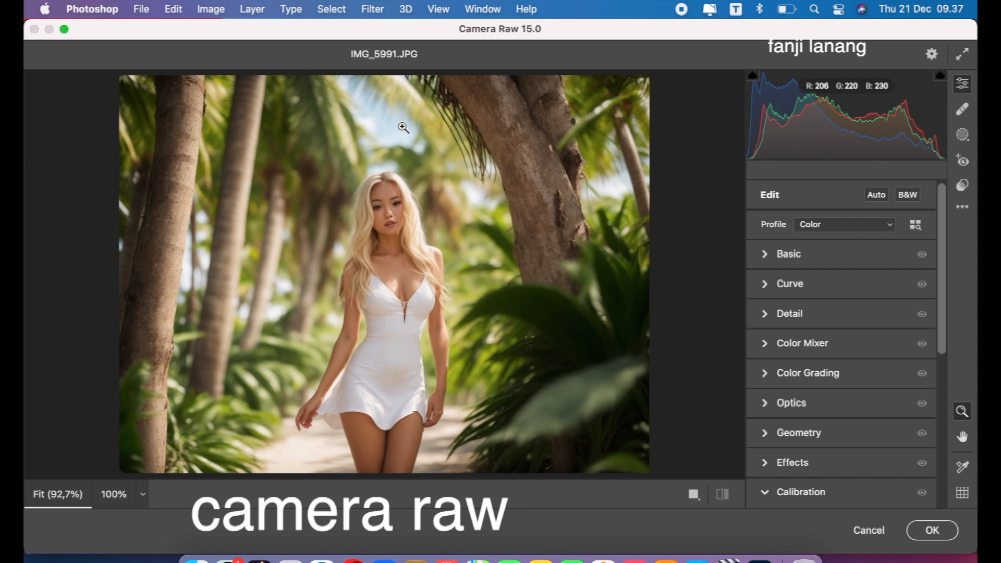
Step: In the Basic adjustments, set Highlights to -100, Contrast to +20 and Exposure to +0,15
{"action": "left_click", "coordinate": [767, 255]}
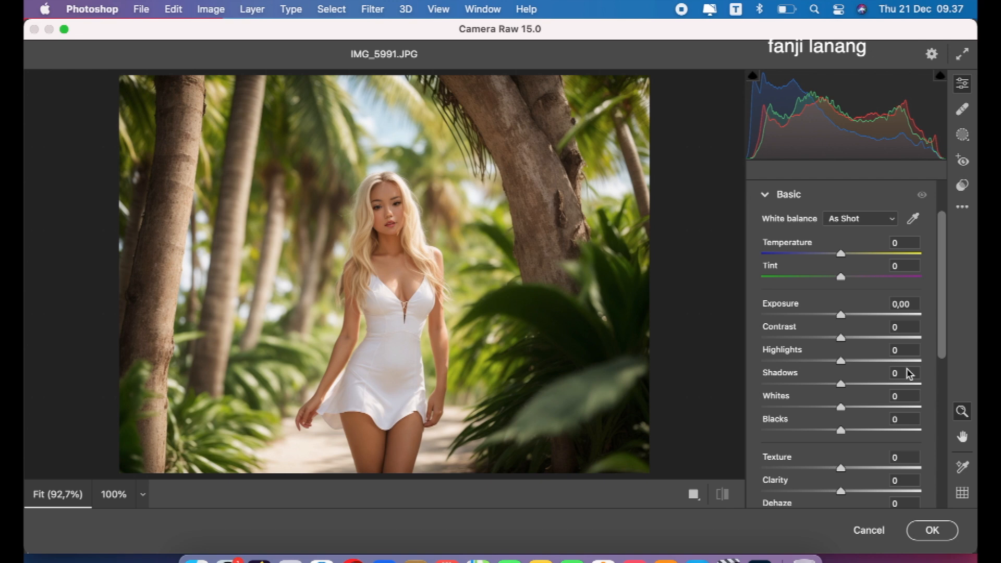
{"action": "left_click", "coordinate": [834, 361]}
{"action": "left_click_drag", "start_coordinate": [835, 362], "coordinate": [763, 364]}
{"action": "left_click_drag", "start_coordinate": [841, 338], "coordinate": [858, 338]}
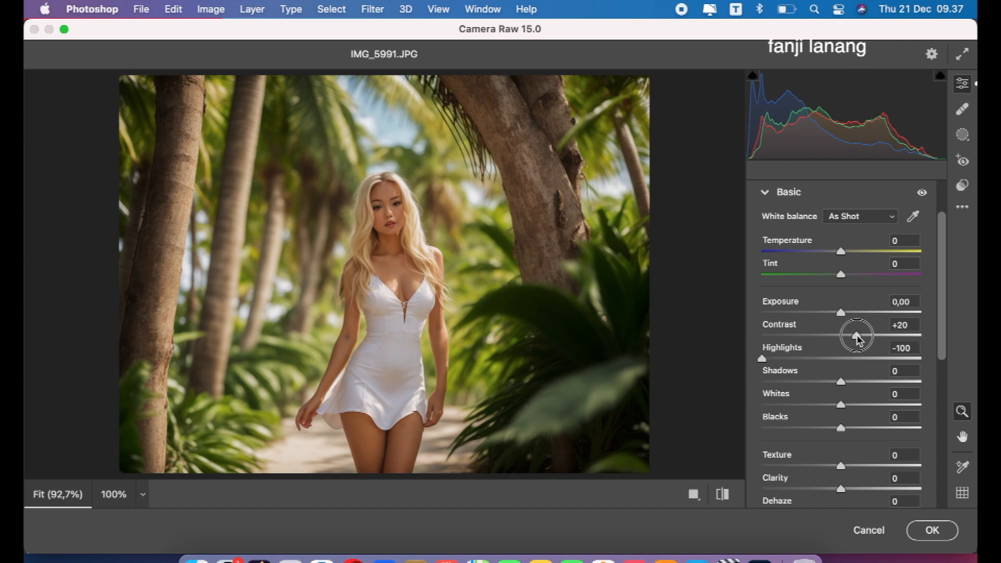
{"action": "scroll", "coordinate": [854, 331], "scroll_direction": "up", "scroll_amount": 1}
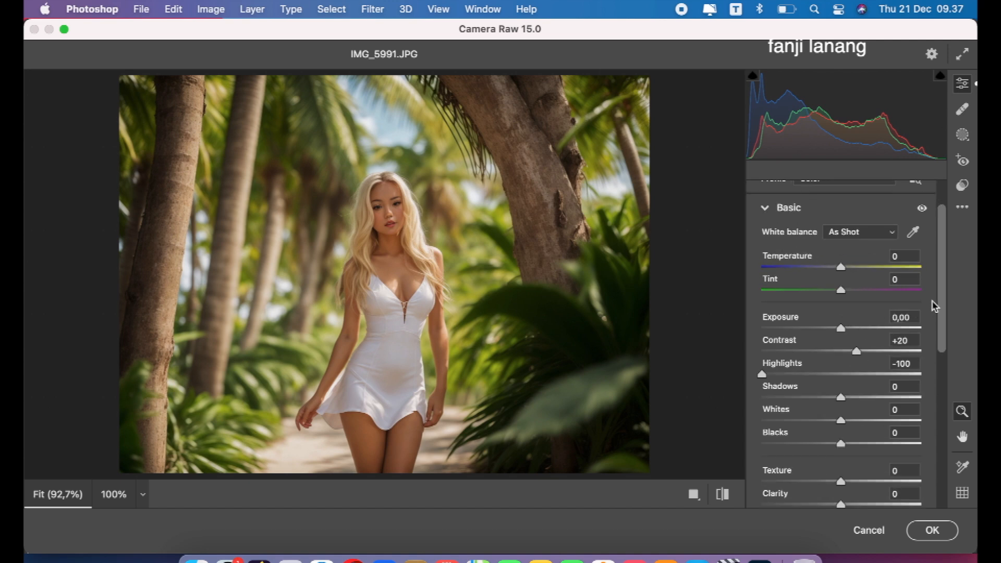
{"action": "scroll", "coordinate": [933, 307], "scroll_direction": "down", "scroll_amount": 1}
{"action": "left_click", "coordinate": [842, 324]}
{"action": "left_click_drag", "start_coordinate": [843, 327], "coordinate": [846, 326]}
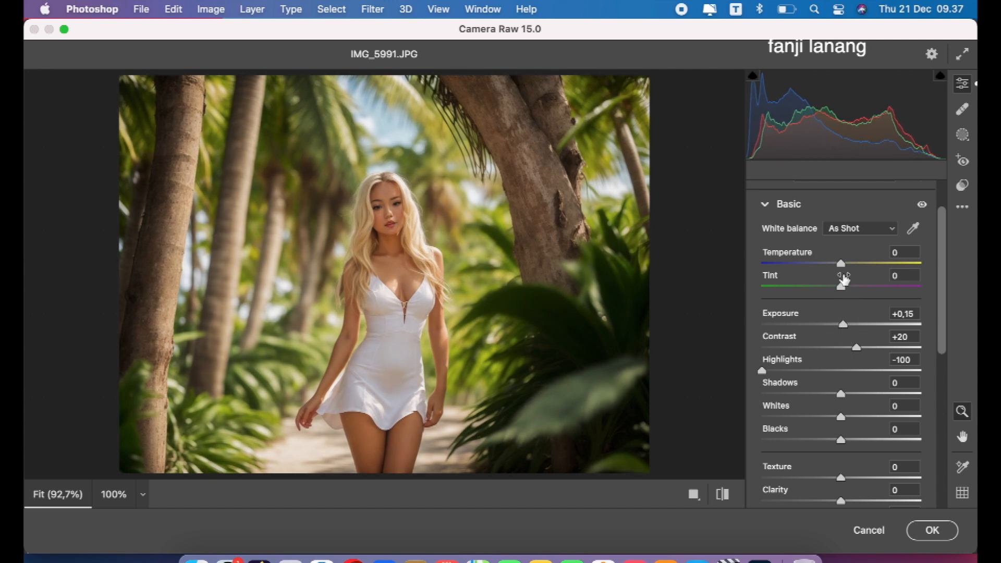
Step: Cool the white balance to Temperature -10 and set Shadows to +40 and Blacks to -25
{"action": "left_click_drag", "start_coordinate": [842, 266], "coordinate": [834, 274]}
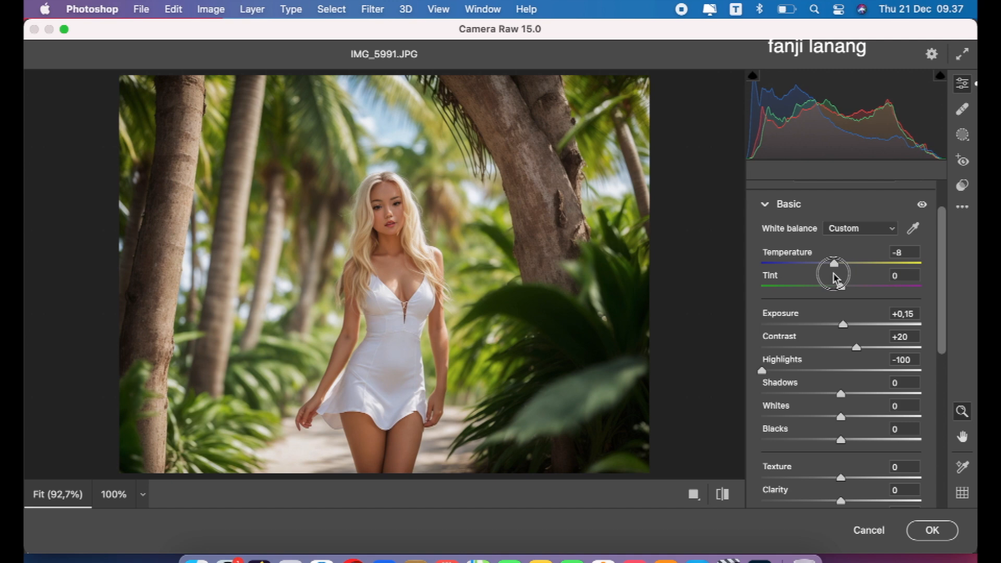
{"action": "left_click_drag", "start_coordinate": [835, 277], "coordinate": [834, 281]}
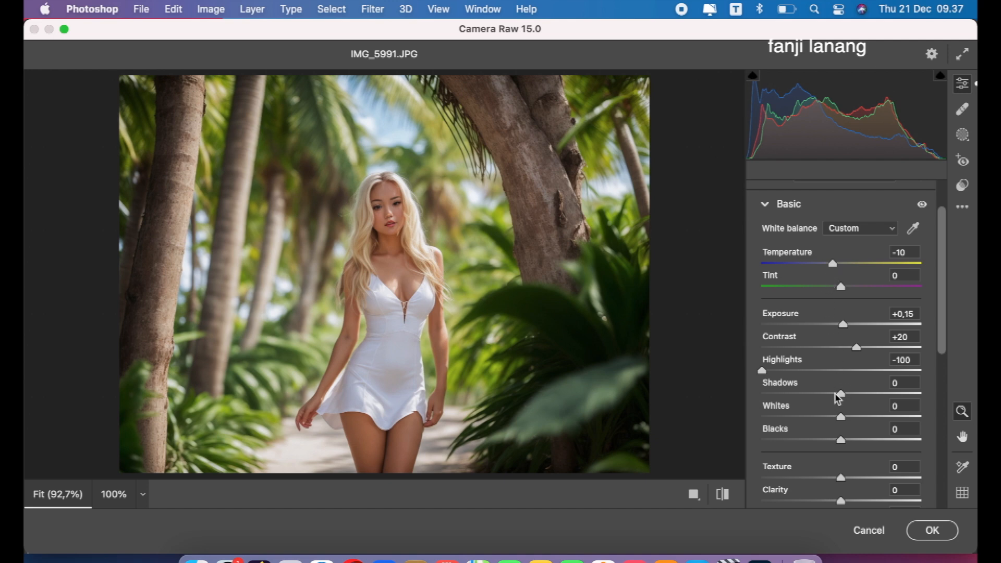
{"action": "left_click_drag", "start_coordinate": [838, 396], "coordinate": [822, 444]}
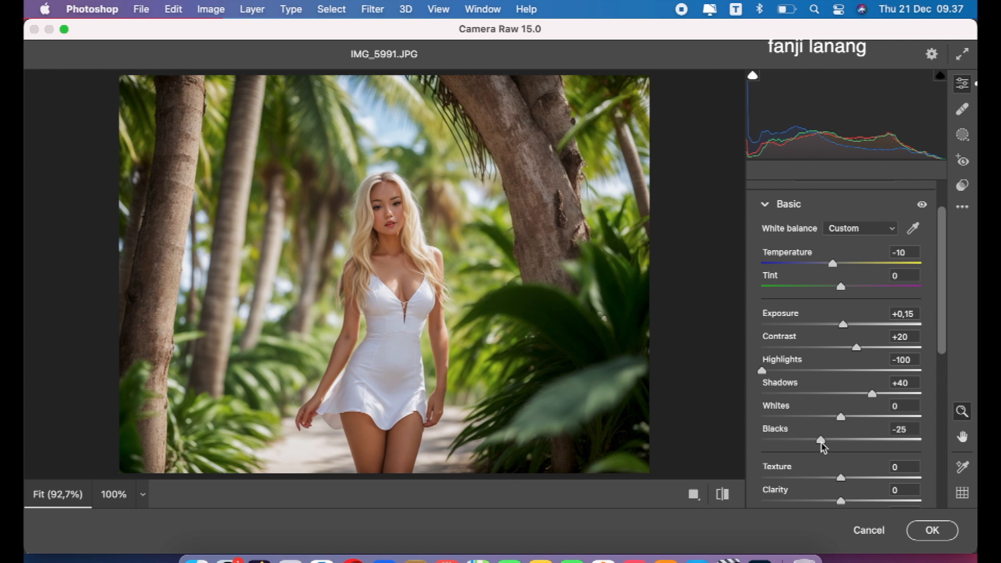
{"action": "left_click", "coordinate": [764, 204]}
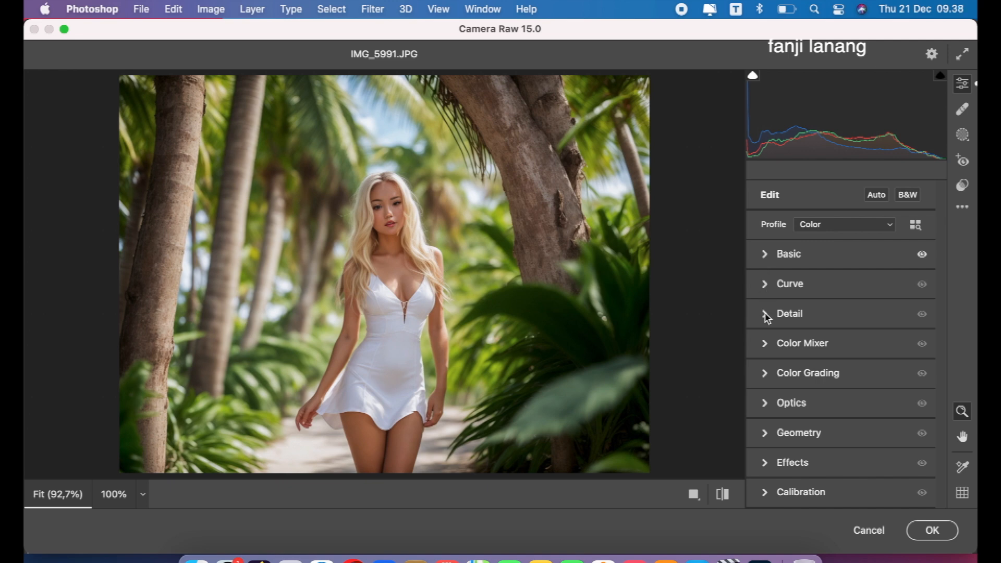
Step: In the Color Mixer, set the hue of Oranges to +15, Yellows to -35, Greens to +30, Aquas to +25 and Blues to -25
{"action": "left_click", "coordinate": [766, 314]}
{"action": "left_click", "coordinate": [765, 315]}
{"action": "left_click", "coordinate": [765, 344]}
{"action": "left_click", "coordinate": [770, 269]}
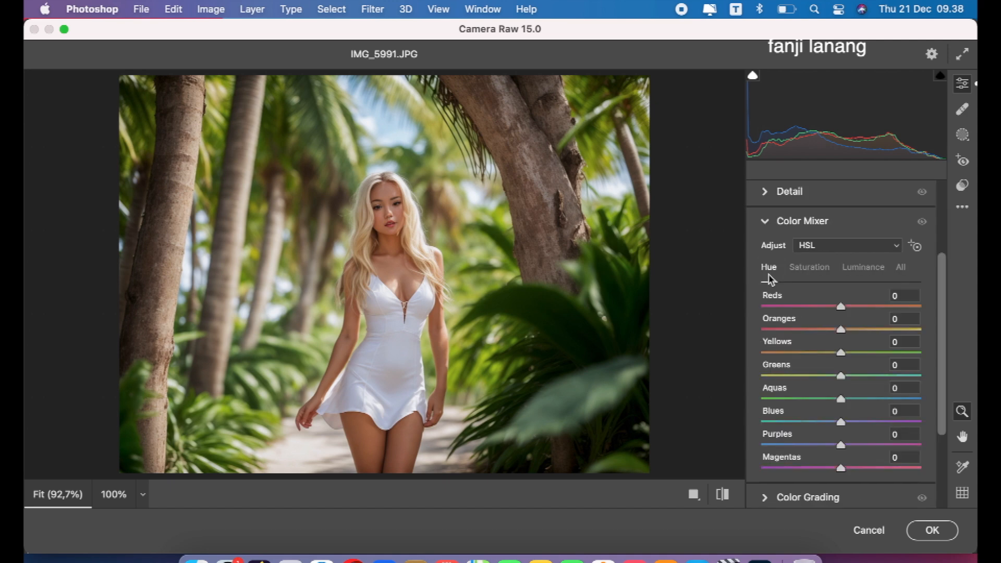
{"action": "left_click_drag", "start_coordinate": [840, 353], "coordinate": [822, 425]}
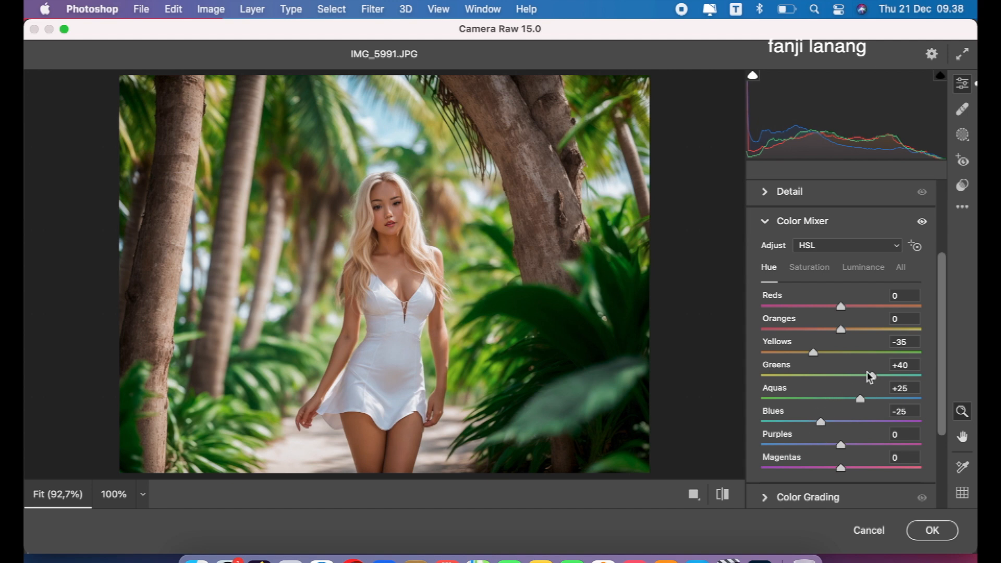
{"action": "left_click_drag", "start_coordinate": [865, 373], "coordinate": [865, 374]}
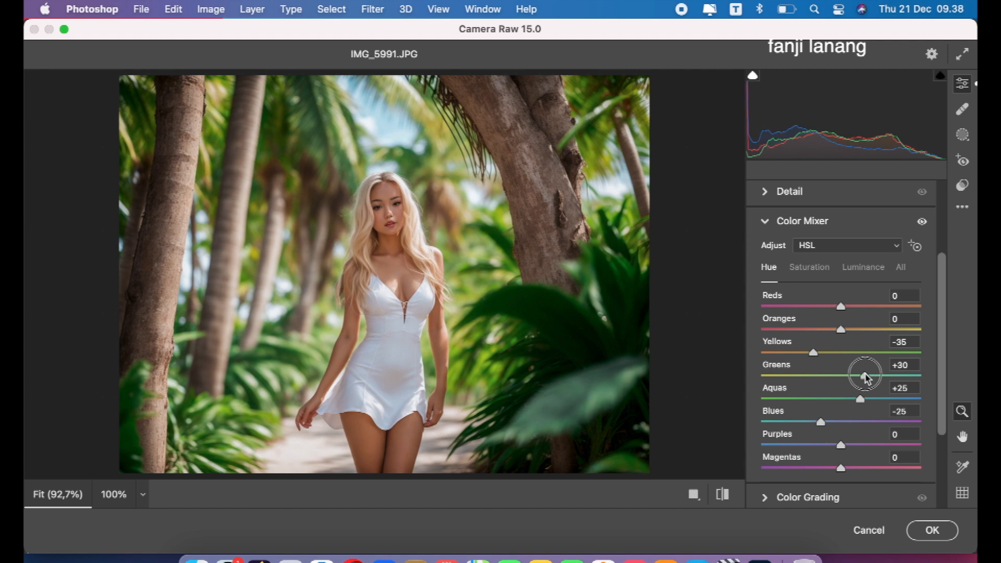
{"action": "left_click_drag", "start_coordinate": [866, 376], "coordinate": [866, 377]}
{"action": "left_click_drag", "start_coordinate": [857, 330], "coordinate": [856, 343]}
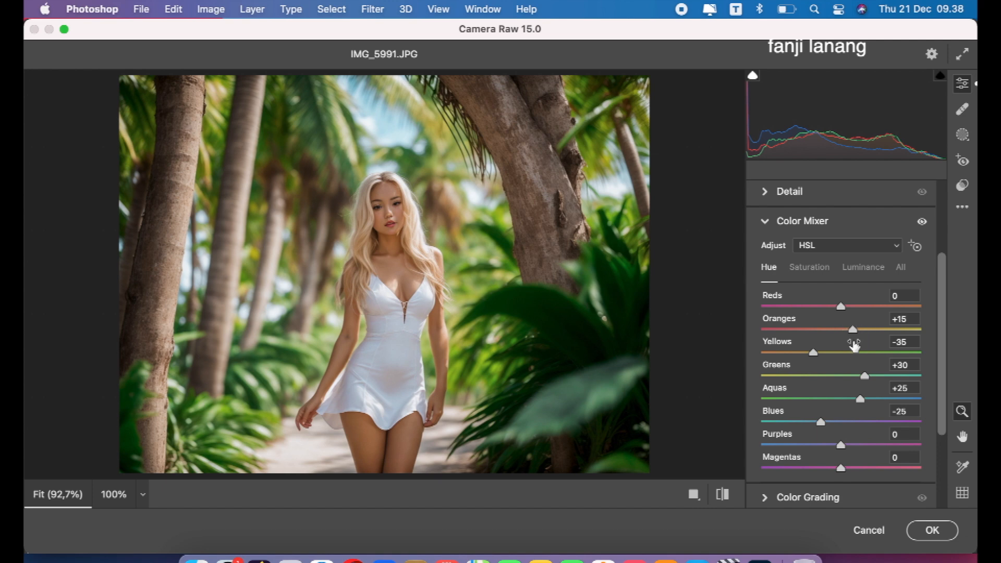
Step: Set the Color Mixer saturation of Greens to -70, Aquas to +38 and Blues to +30
{"action": "left_click", "coordinate": [810, 268]}
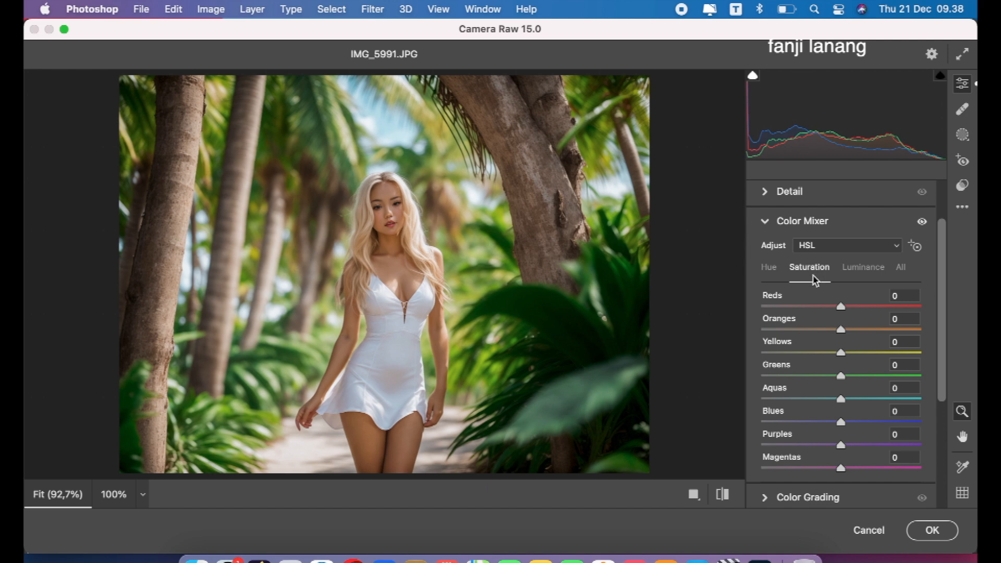
{"action": "left_click_drag", "start_coordinate": [861, 401], "coordinate": [787, 383]}
{"action": "left_click", "coordinate": [865, 421]}
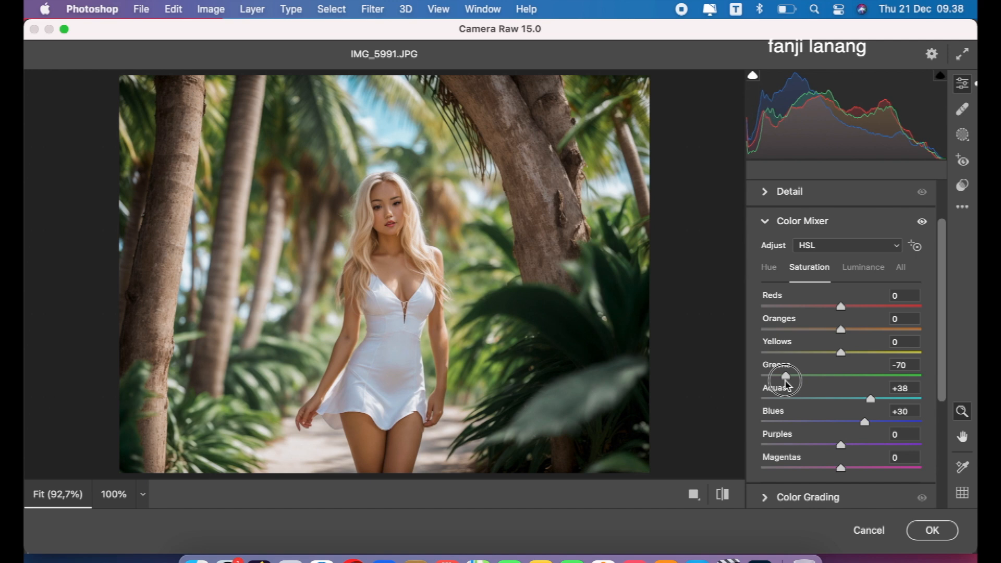
Step: Set the Color Mixer luminance of Oranges to +17 and compare the photo with its default settings
{"action": "left_click", "coordinate": [855, 268]}
{"action": "left_click", "coordinate": [856, 330]}
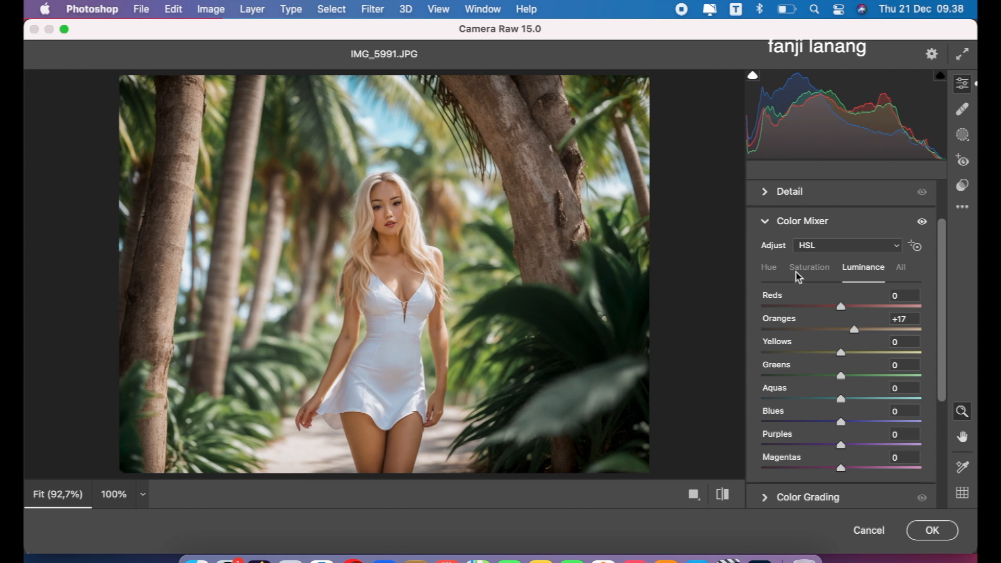
{"action": "left_click", "coordinate": [766, 221]}
{"action": "left_click", "coordinate": [723, 494]}
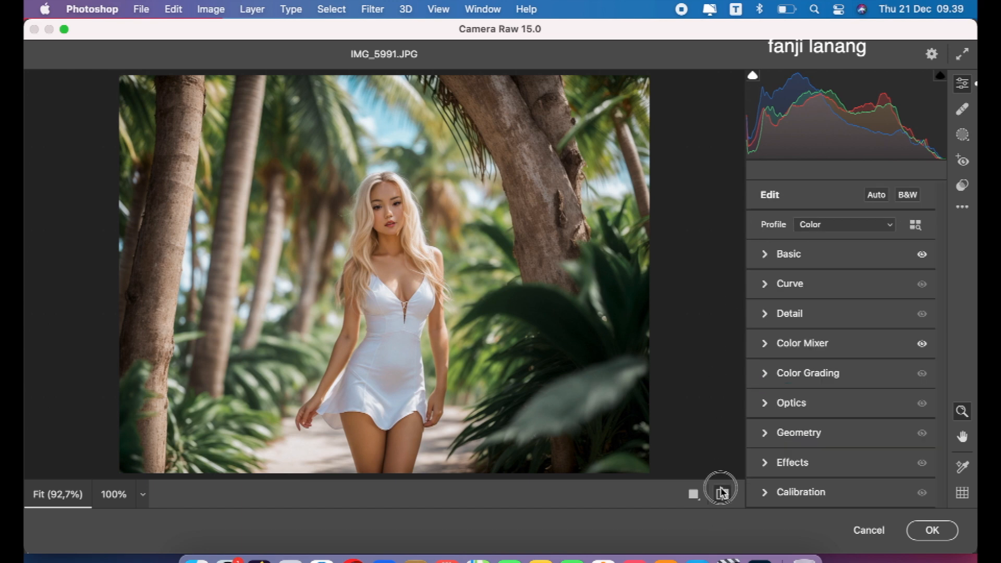
{"action": "left_click", "coordinate": [722, 494]}
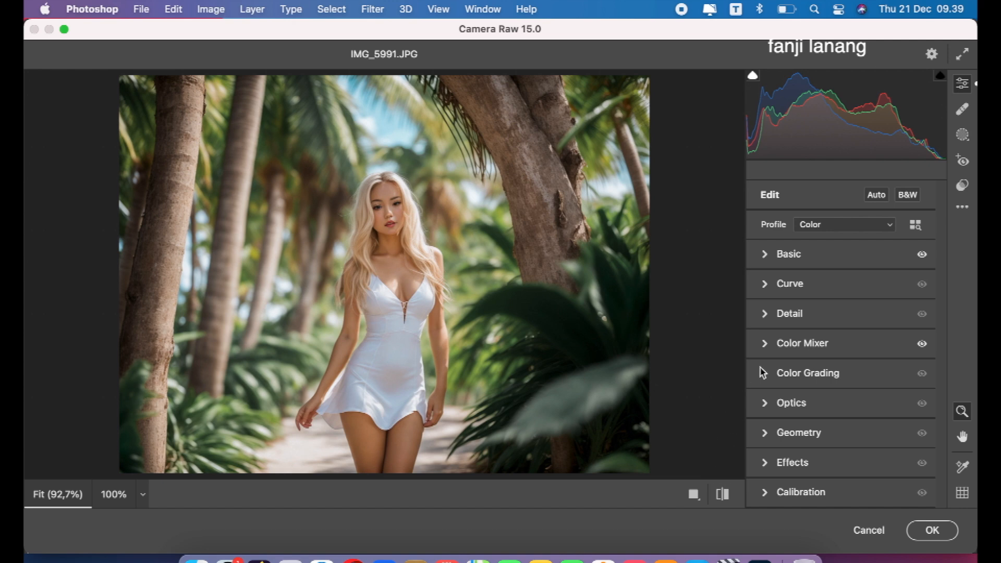
Step: Darken the photo's corners with an Optics Vignette of -39
{"action": "left_click", "coordinate": [766, 408]}
{"action": "left_click_drag", "start_coordinate": [806, 260], "coordinate": [813, 283]}
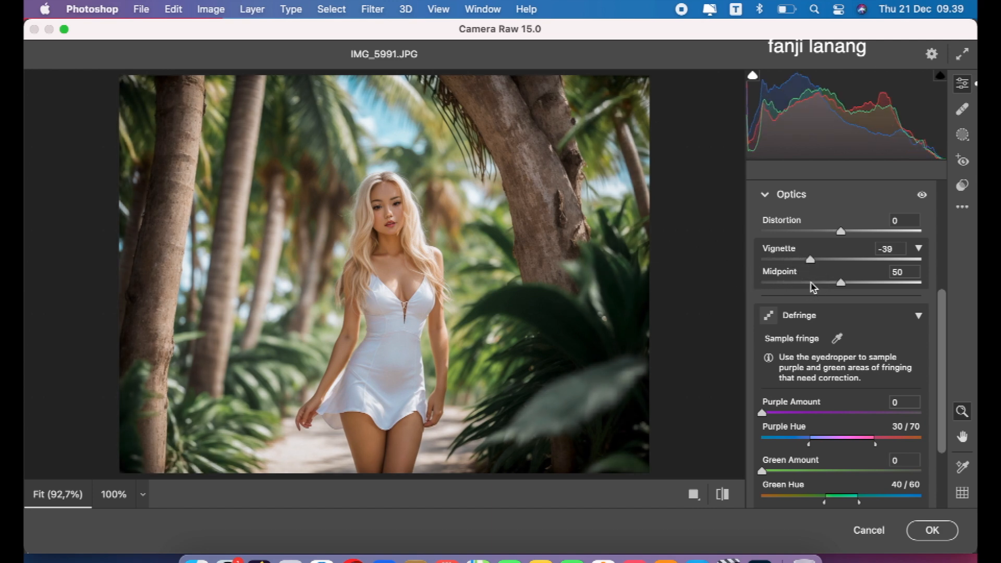
{"action": "left_click", "coordinate": [770, 195]}
Step: In Calibration, set the Red Primary hue to +20, the Green Primary hue to +30 and the Blue Primary hue to -10
{"action": "left_click", "coordinate": [765, 492]}
{"action": "left_click_drag", "start_coordinate": [853, 332], "coordinate": [859, 339]}
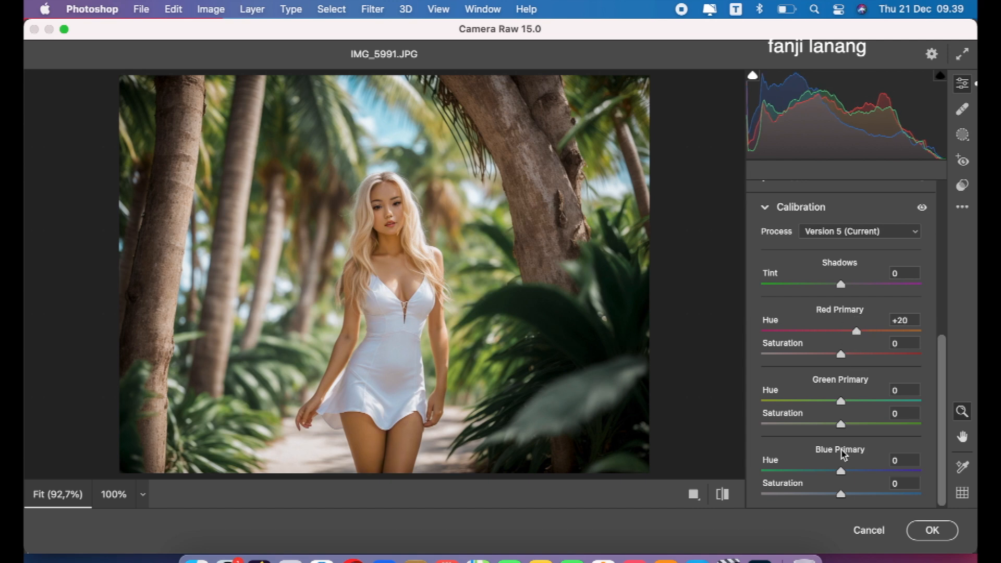
{"action": "left_click_drag", "start_coordinate": [840, 471], "coordinate": [834, 478]}
{"action": "left_click", "coordinate": [865, 400]}
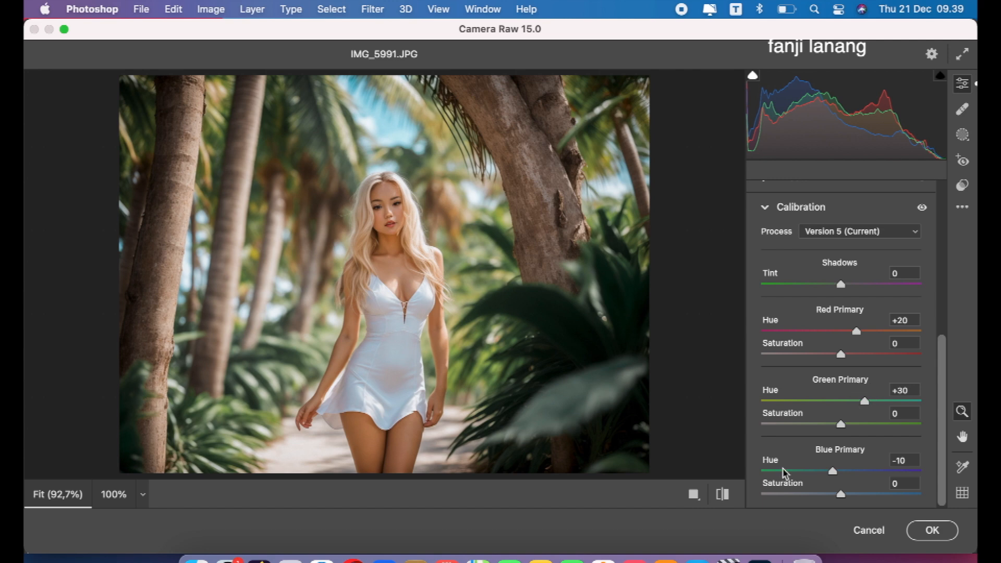
Step: Apply the Camera Raw edits and compare the photo with the Background copy layer hidden and shown
{"action": "left_click", "coordinate": [729, 497]}
{"action": "left_click", "coordinate": [917, 537]}
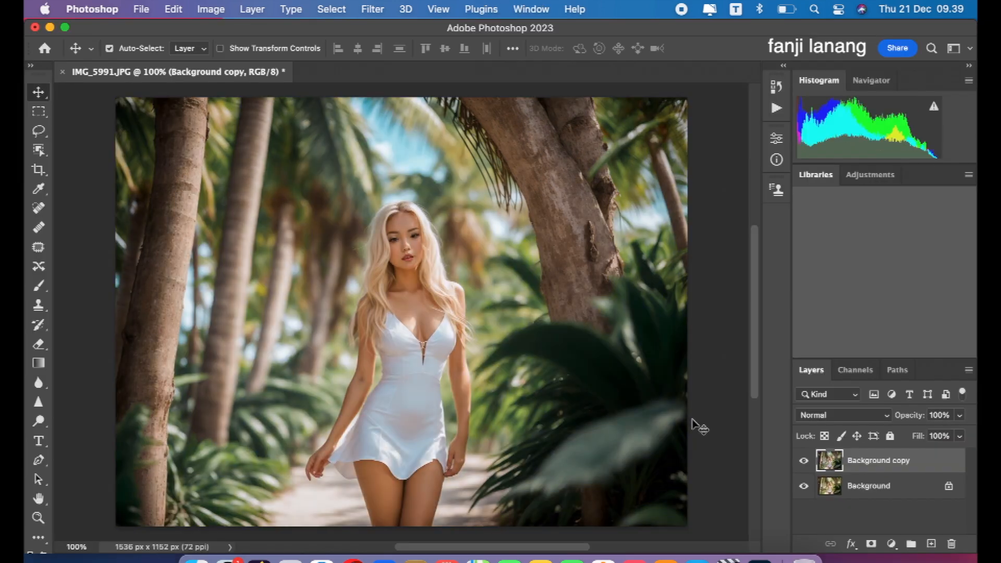
{"action": "left_click", "coordinate": [804, 461]}
{"action": "left_click", "coordinate": [804, 461]}
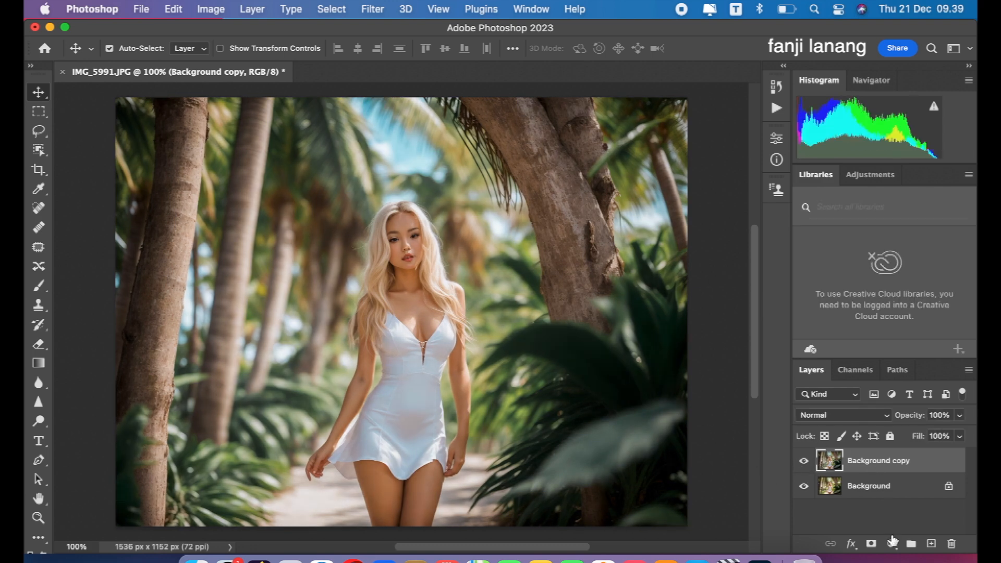
Step: Add an RGB Curves adjustment layer mapping input 127 to output 140, input 255 to 244, and input 11 to 0
{"action": "left_click", "coordinate": [892, 542]}
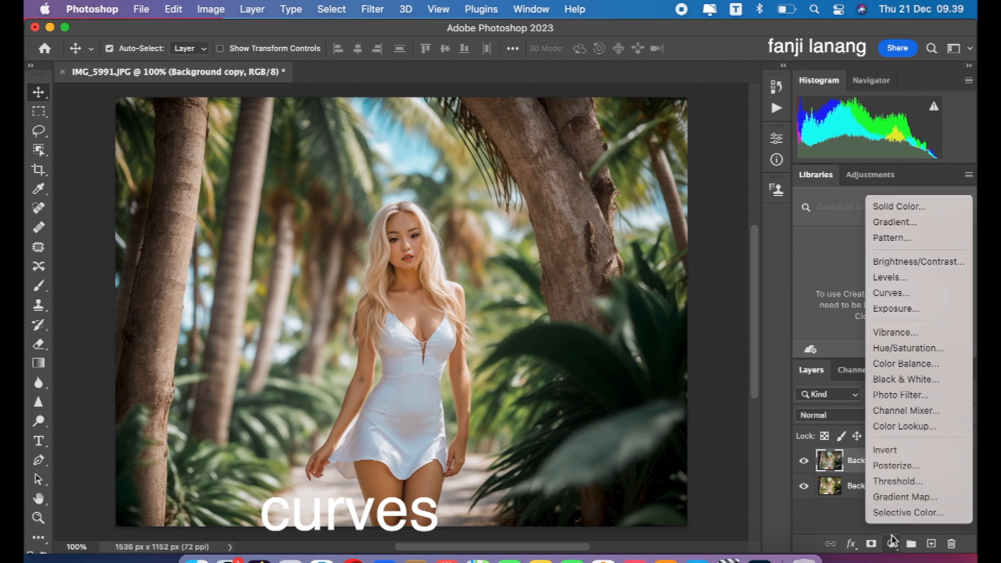
{"action": "left_click", "coordinate": [919, 294]}
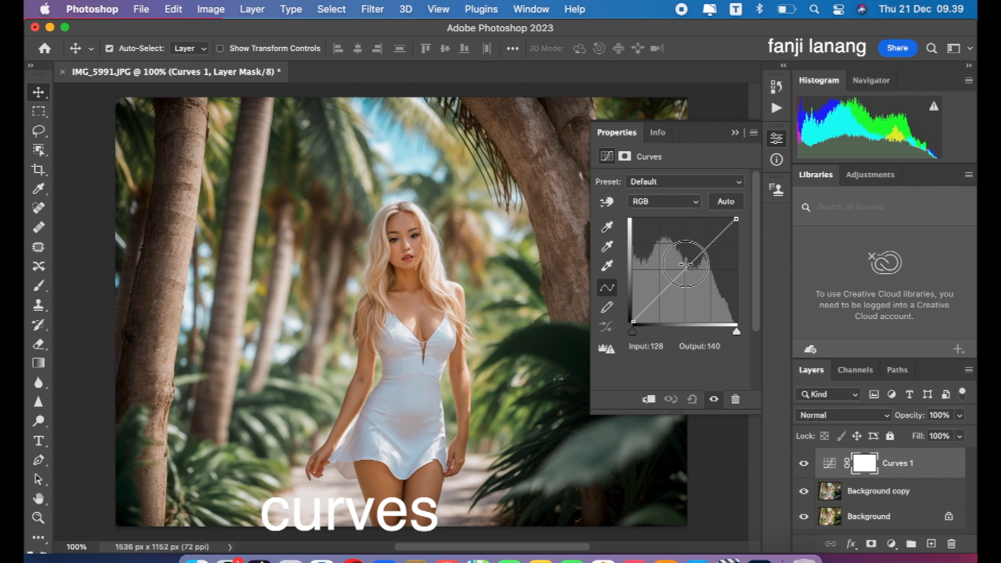
{"action": "left_click", "coordinate": [686, 263]}
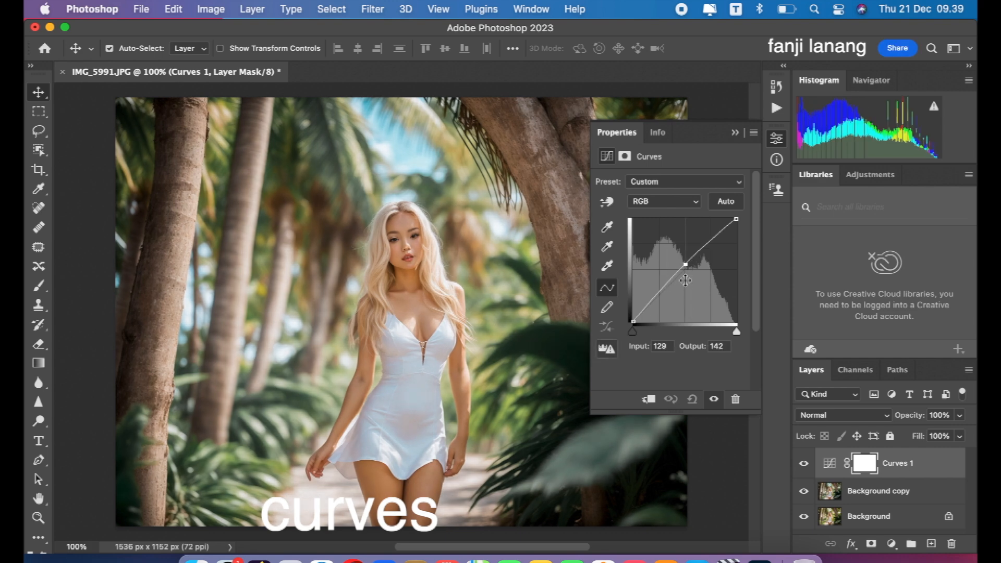
{"action": "left_click_drag", "start_coordinate": [686, 264], "coordinate": [684, 265]}
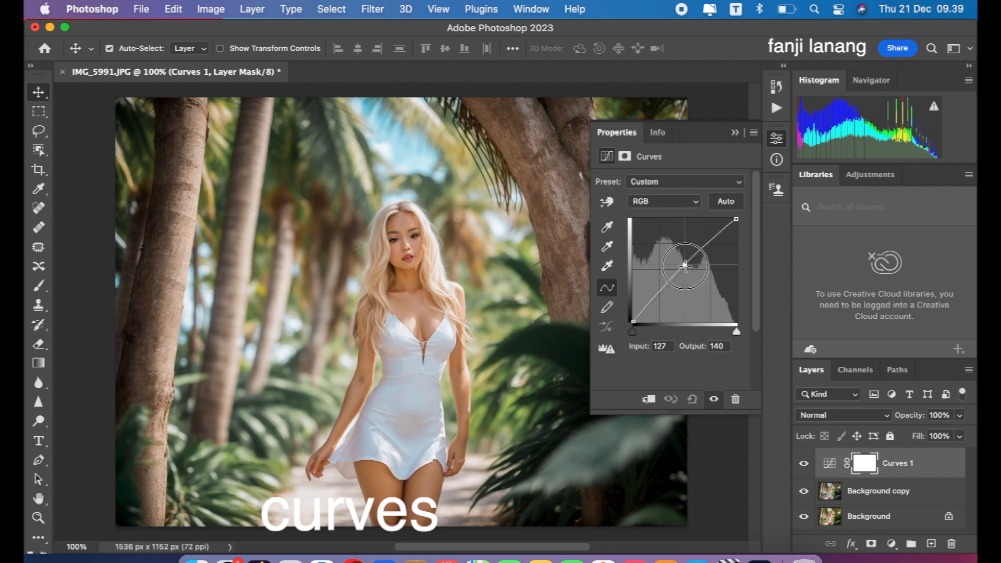
{"action": "left_click_drag", "start_coordinate": [737, 219], "coordinate": [738, 223]}
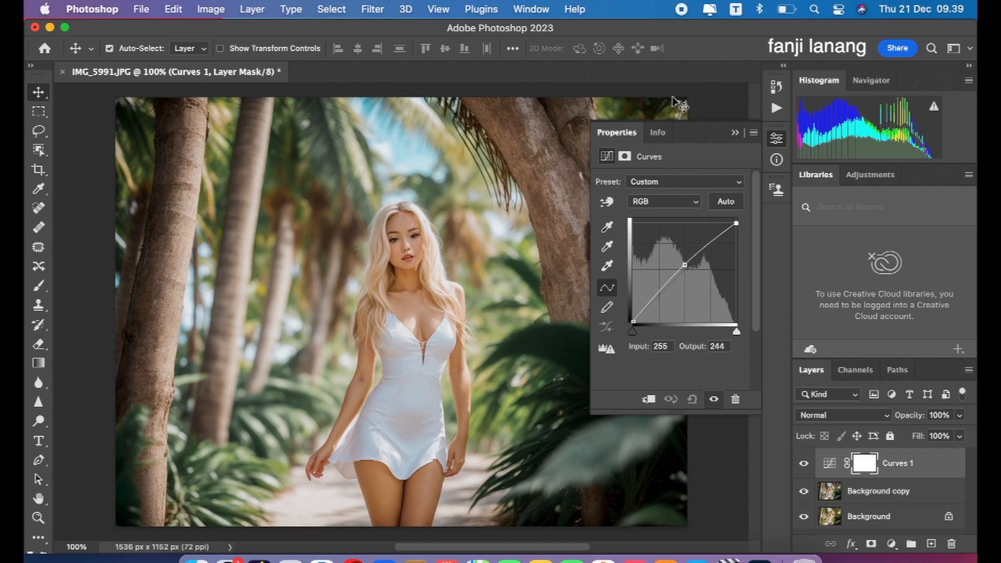
{"action": "left_click_drag", "start_coordinate": [633, 322], "coordinate": [638, 330]}
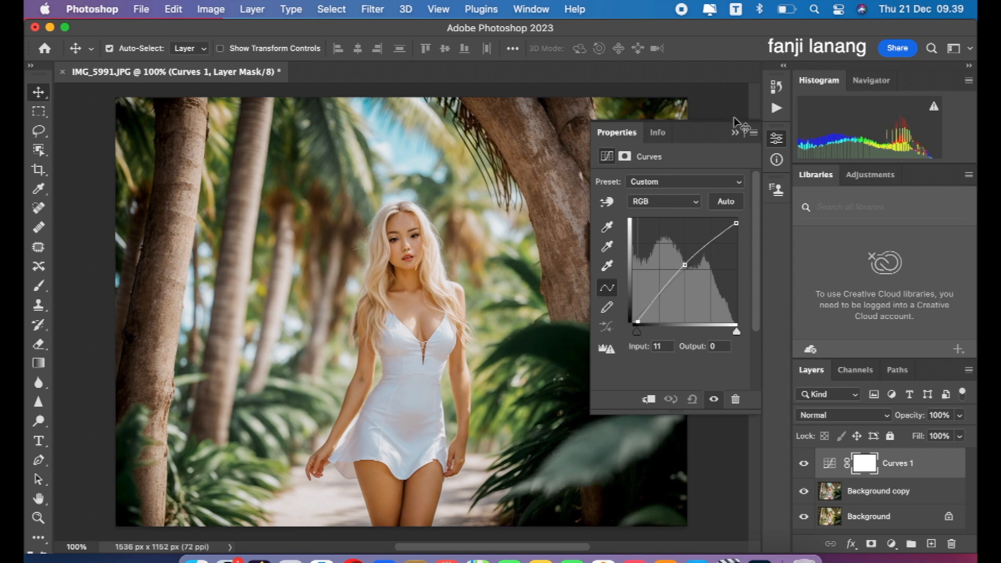
{"action": "left_click", "coordinate": [735, 134]}
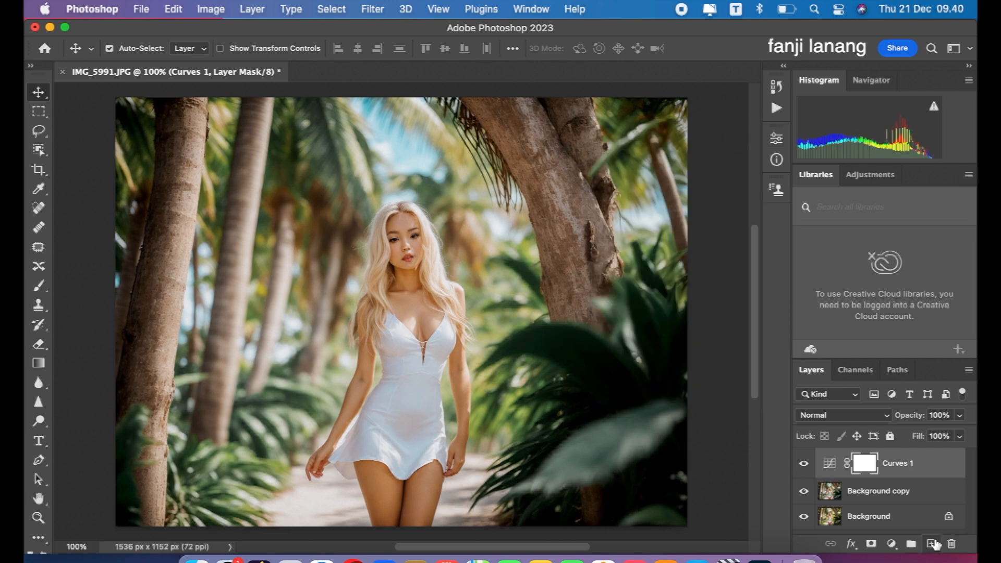
Step: Compare the photo with the Curves 1 and Background copy layers hidden and shown
{"action": "left_click", "coordinate": [802, 462]}
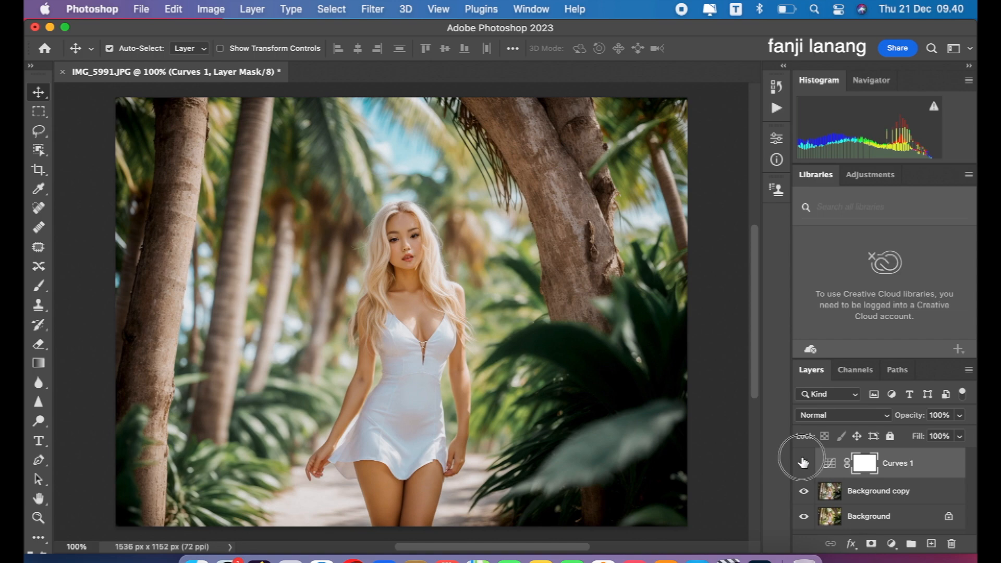
{"action": "left_click", "coordinate": [803, 489]}
{"action": "left_click", "coordinate": [803, 491]}
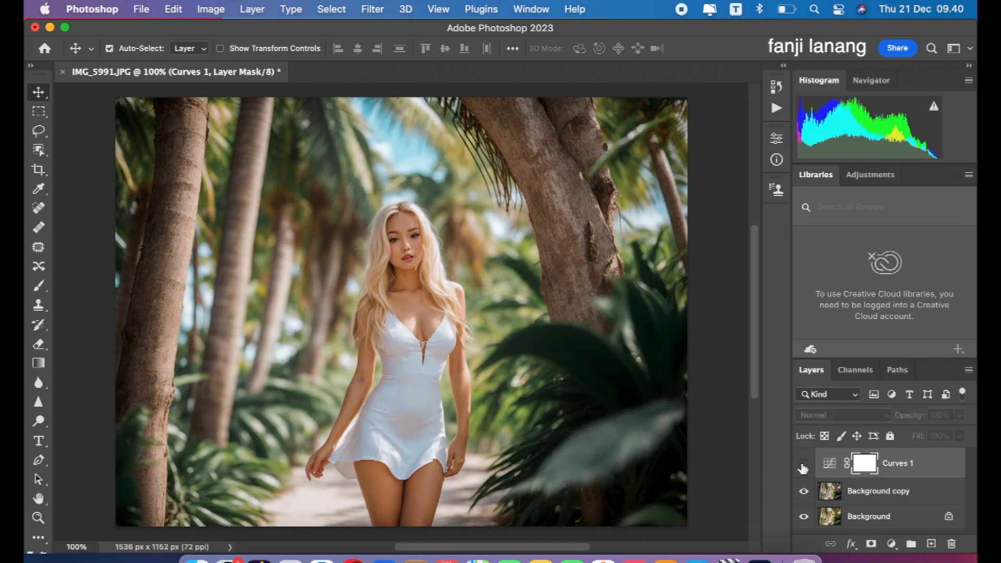
{"action": "left_click", "coordinate": [803, 463]}
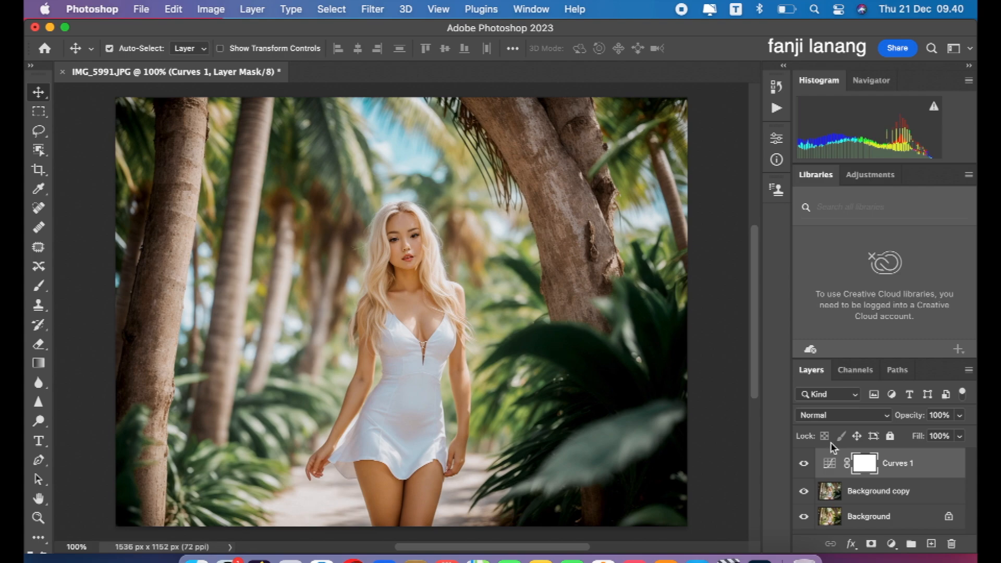